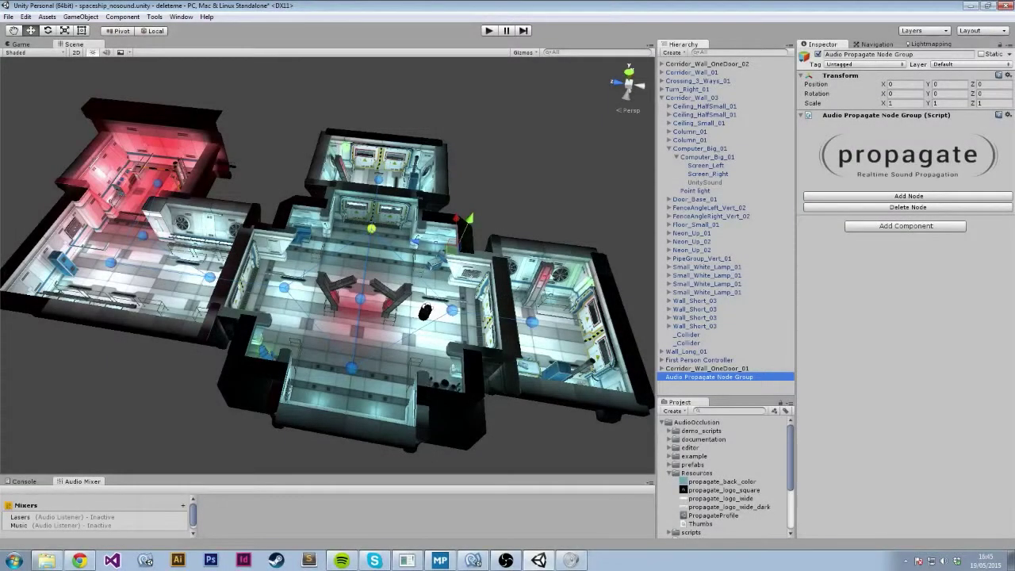
Orbit and zoom the Scene view from the central room over to the red room
alt+drag(542, 240, 349, 203)
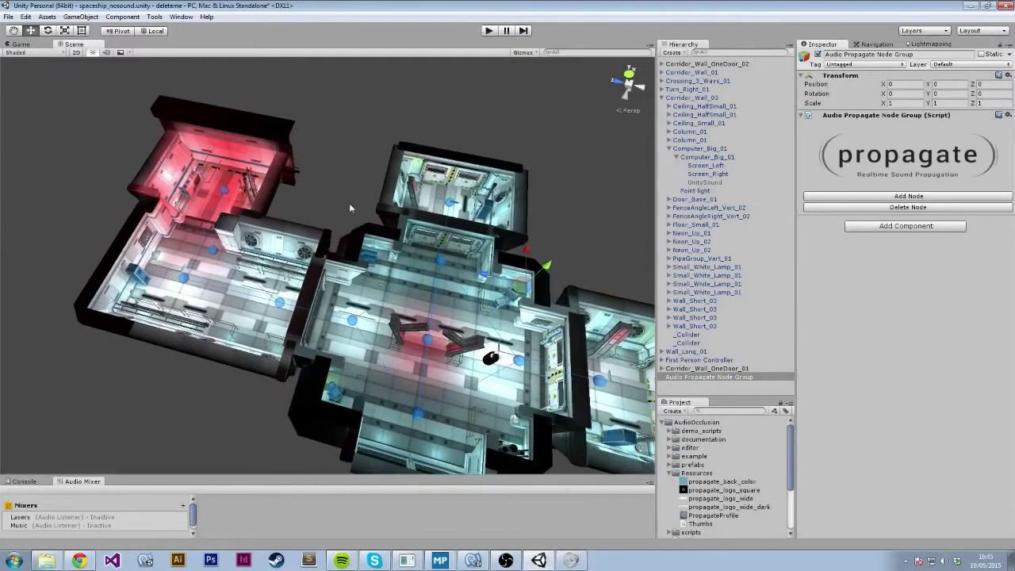
scroll(347, 219, up, 5)
click(470, 191)
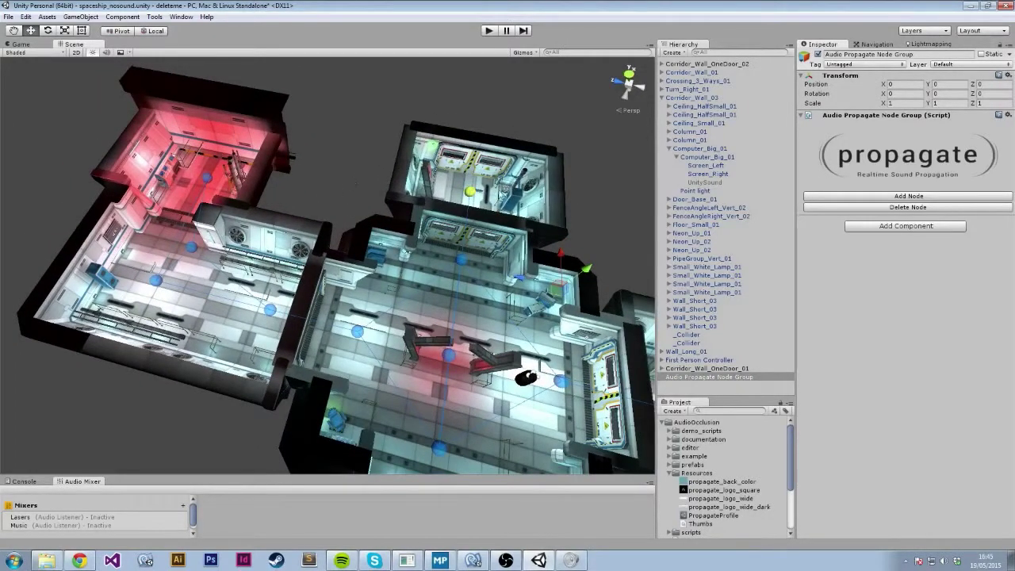
alt+drag(254, 193, 369, 192)
scroll(370, 188, up, 3)
middle_drag(370, 188, 458, 191)
scroll(458, 190, up, 2)
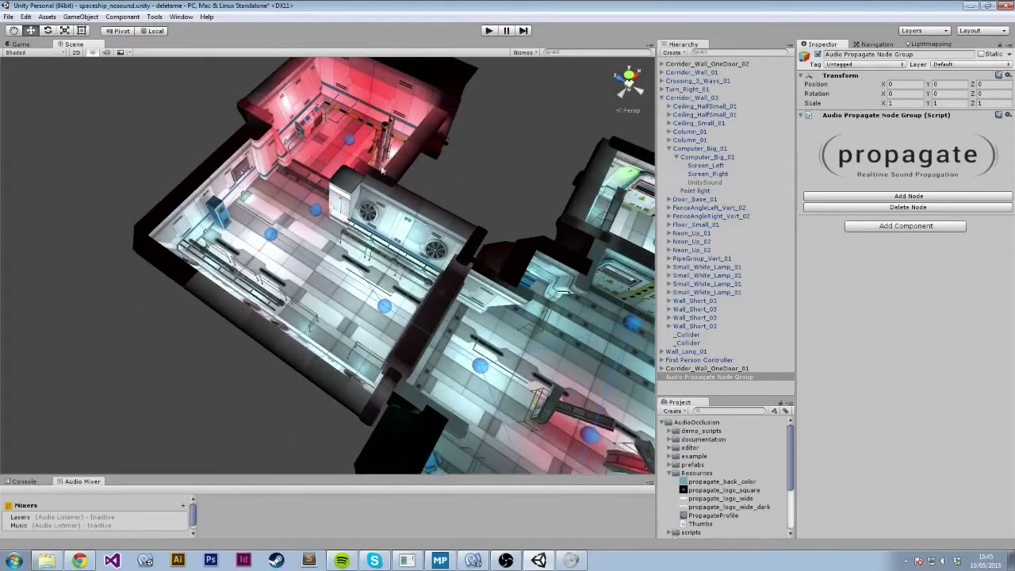
Select the red room's computer, frame it up close, and select Computer_Big_01 in the Hierarchy
click(312, 127)
click(311, 125)
alt+drag(310, 126, 584, 188)
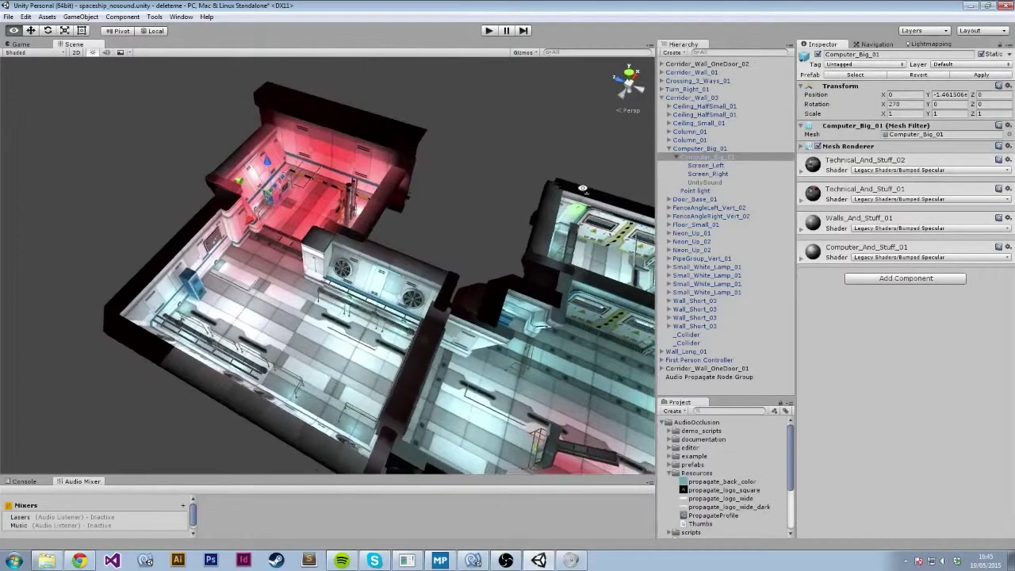
key(f)
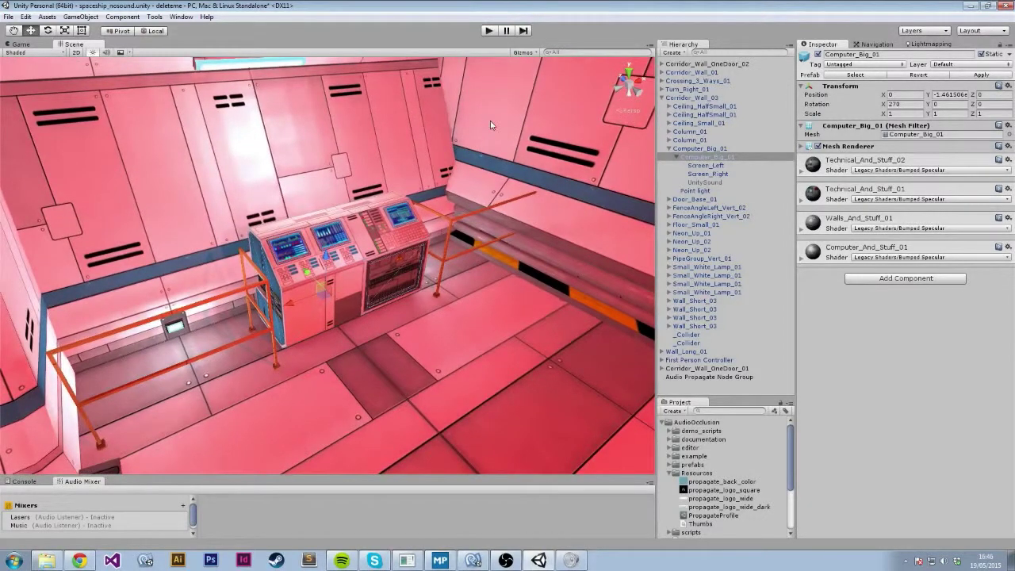
click(698, 157)
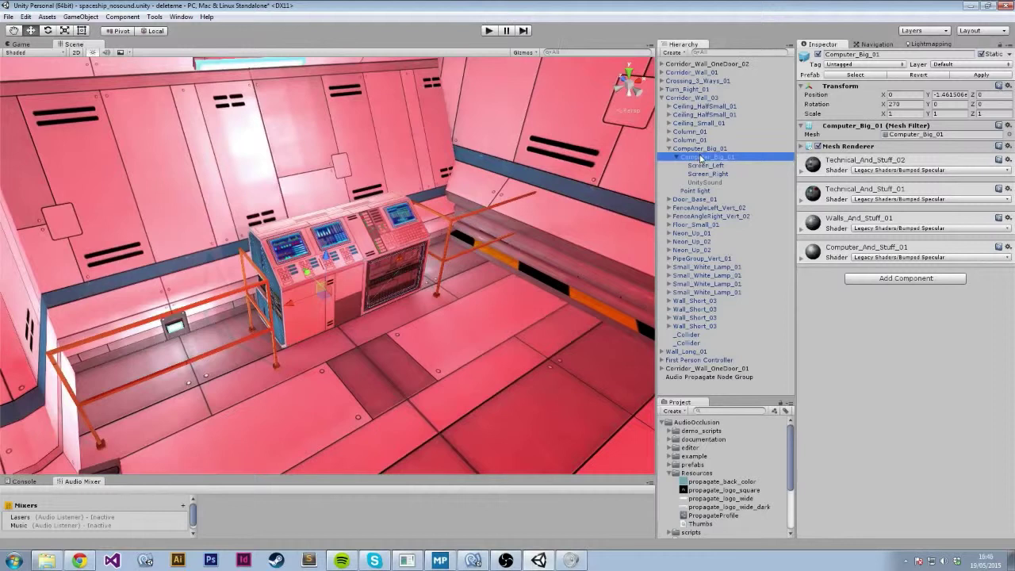
Add an Audio > Propagate Sound child to Computer_Big_01 from its context menu
right_click(702, 159)
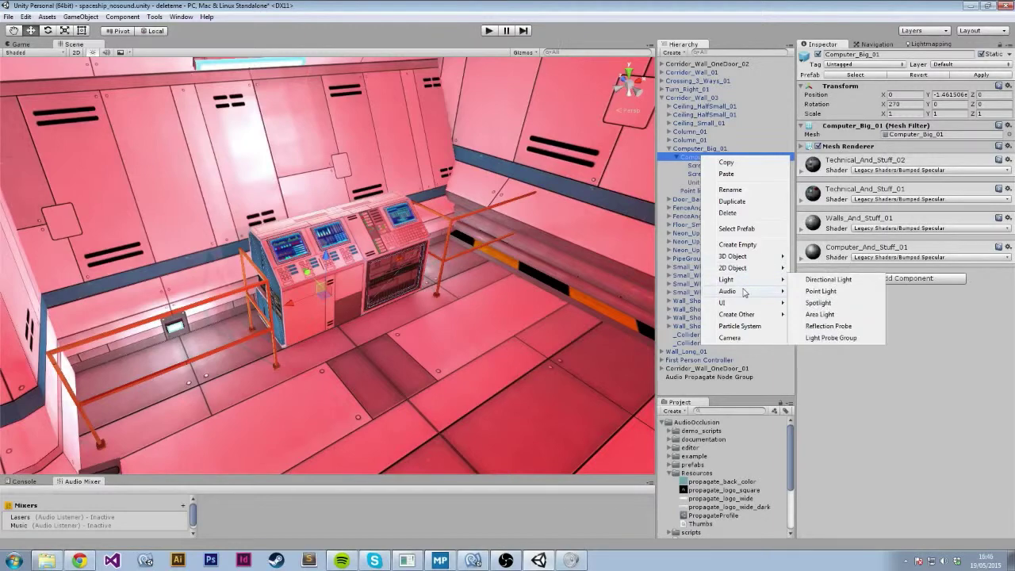
mouse_move(746, 291)
click(846, 326)
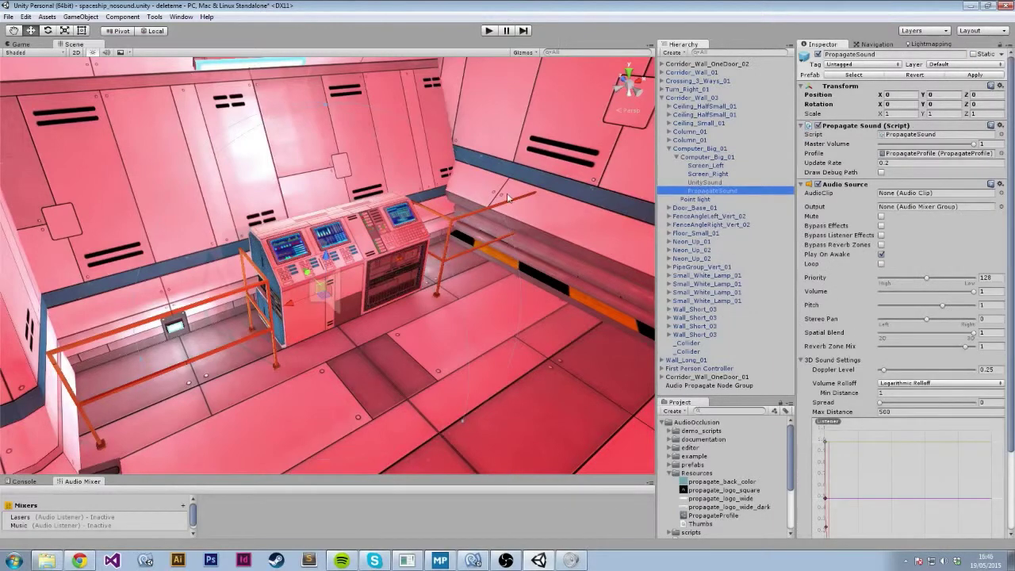
Look through the Create and GameObject menus without choosing anything, then scroll the Inspector
click(671, 53)
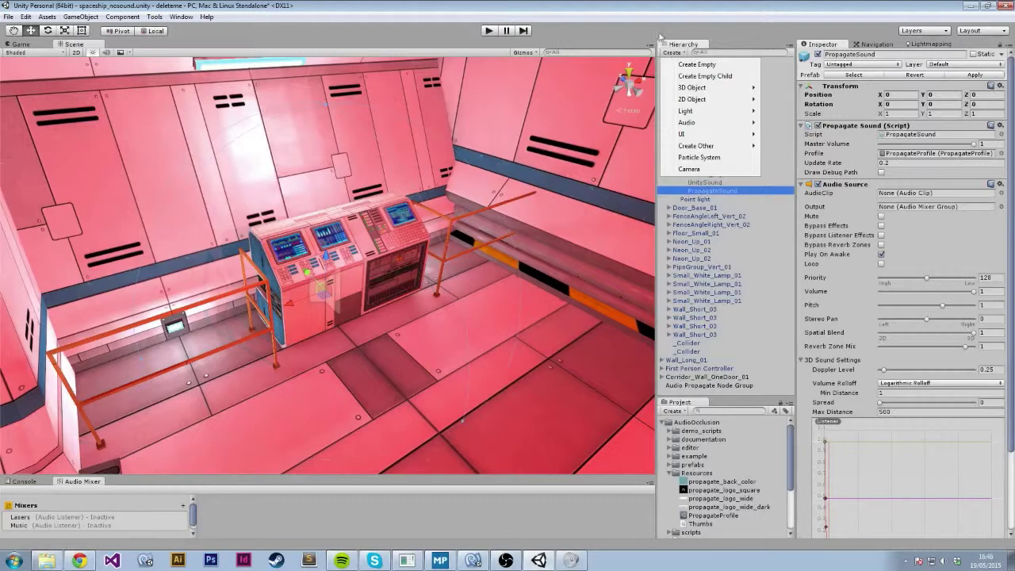
click(82, 17)
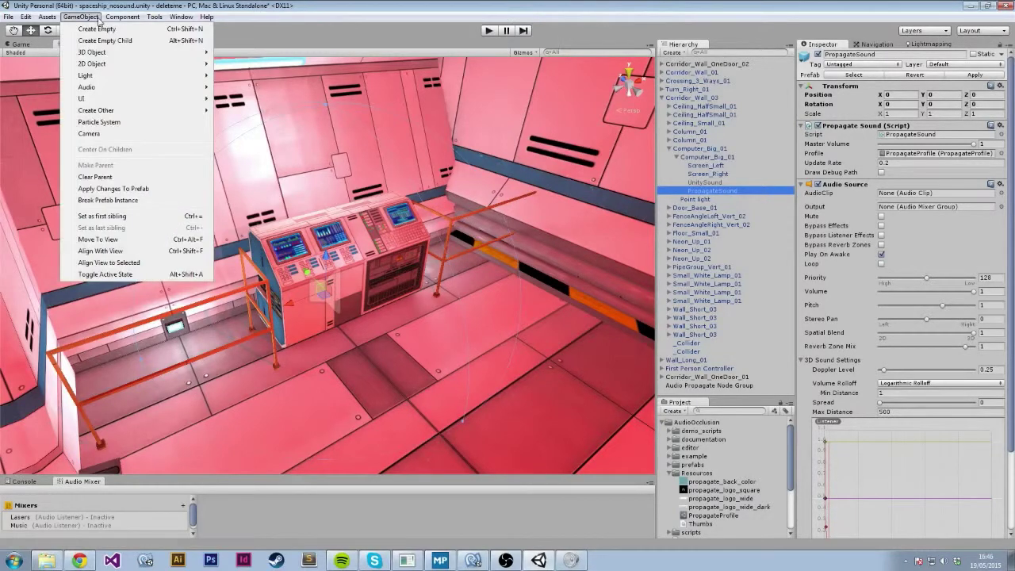
click(99, 19)
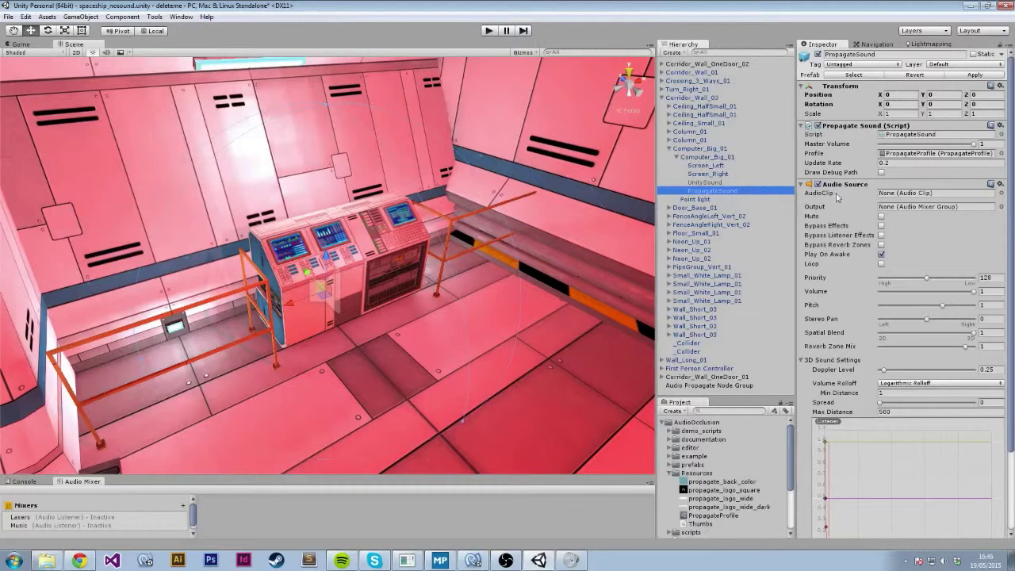
drag(1011, 157, 1013, 329)
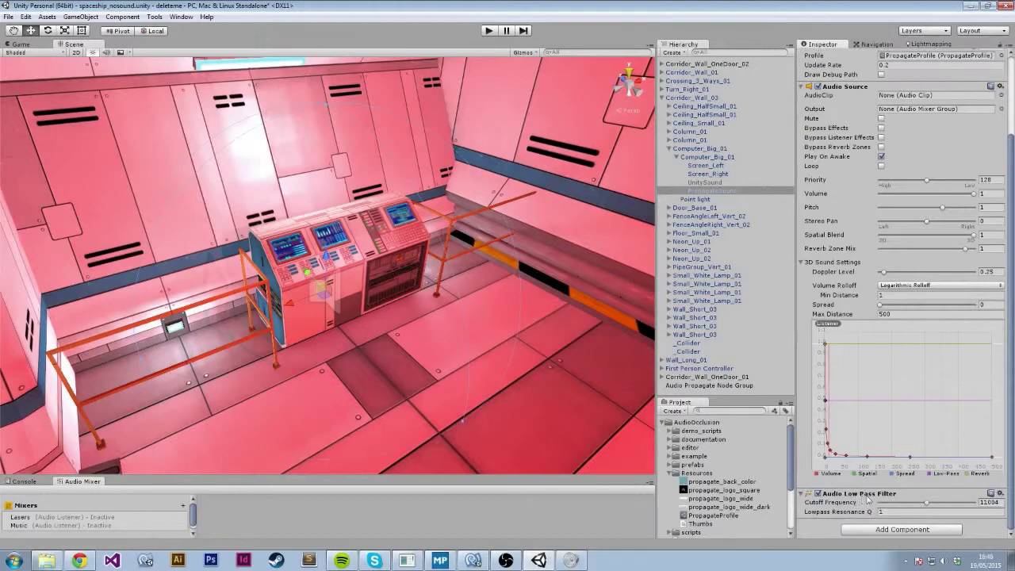
scroll(885, 496, up, 3)
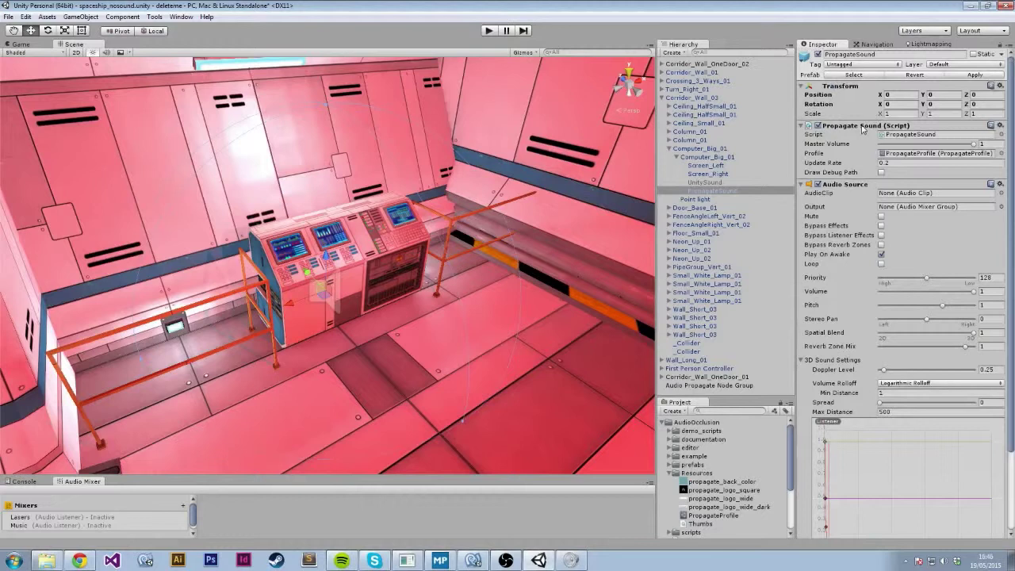
click(856, 143)
drag(958, 145, 980, 147)
mouse_move(972, 292)
mouse_down()
mouse_move(873, 294)
mouse_move(974, 291)
mouse_up()
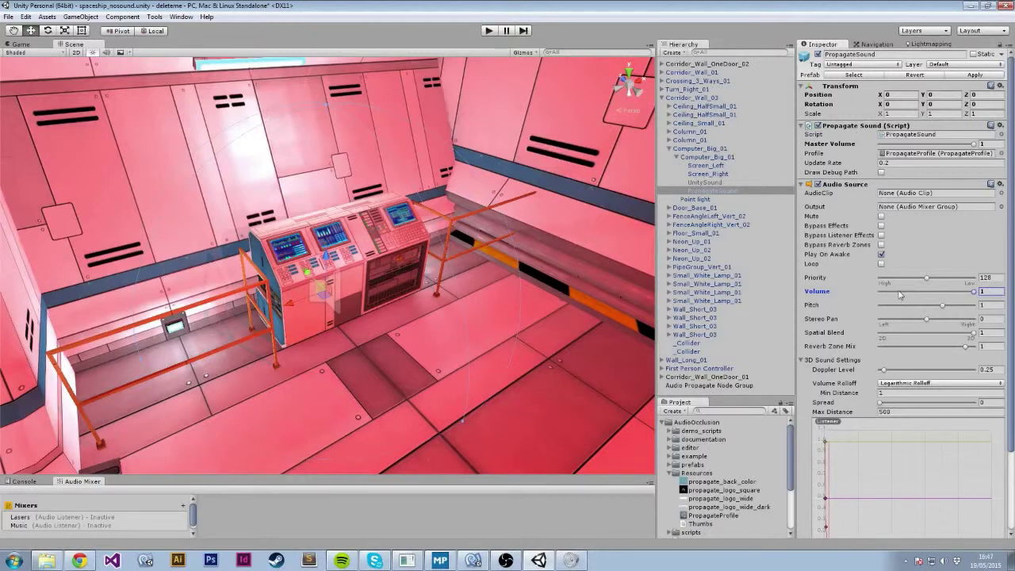
click(910, 155)
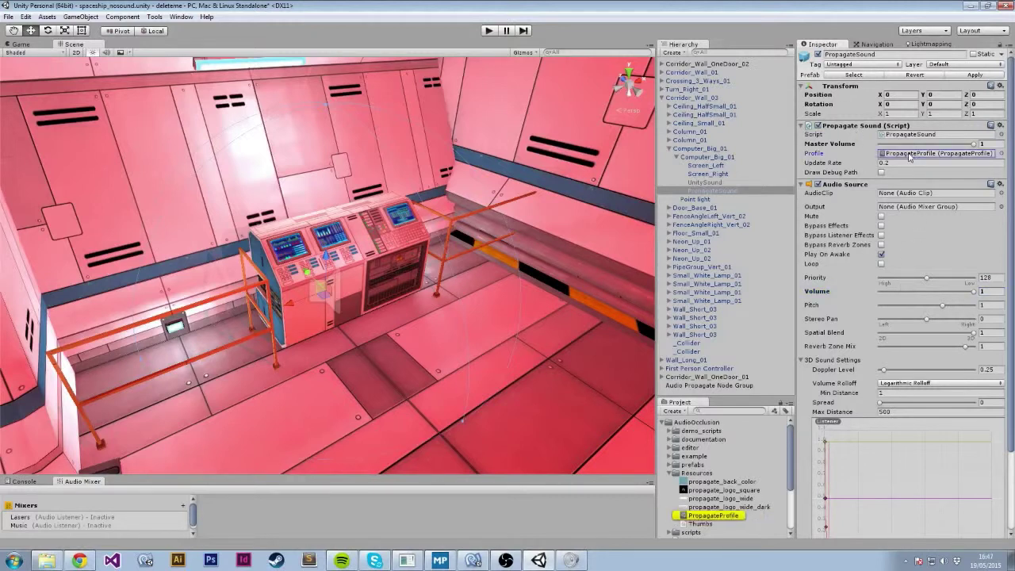
click(728, 517)
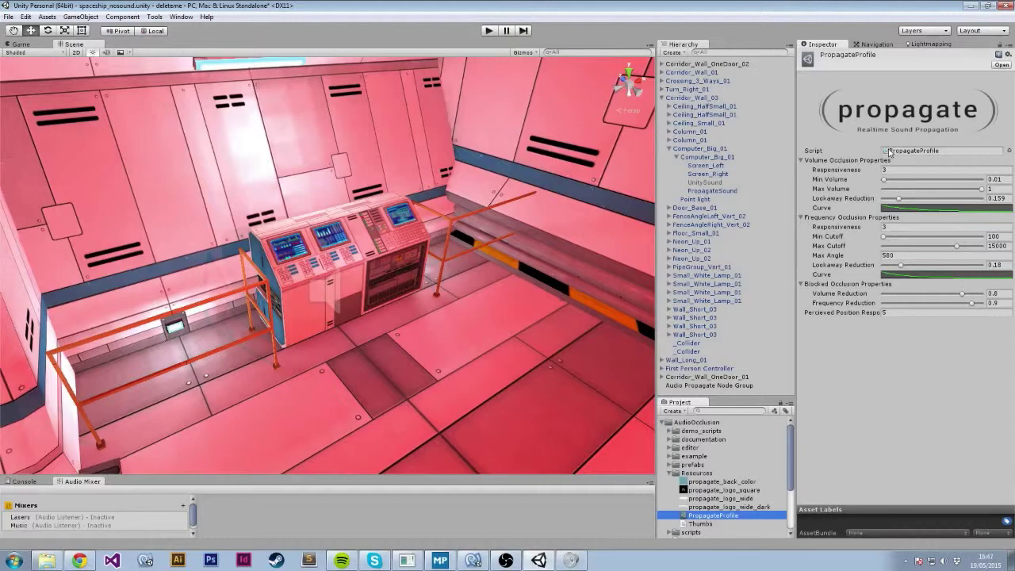
click(722, 192)
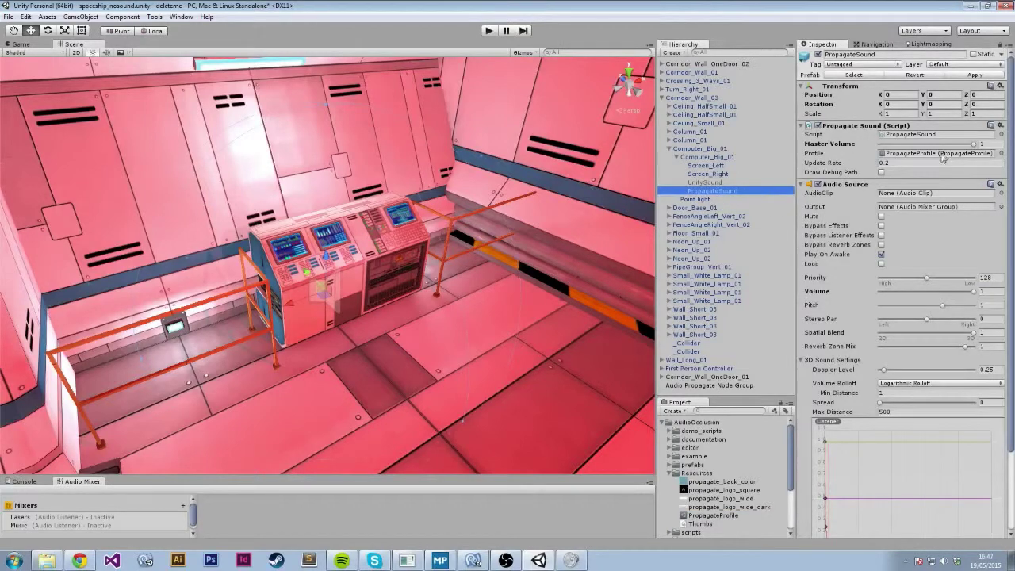
click(922, 163)
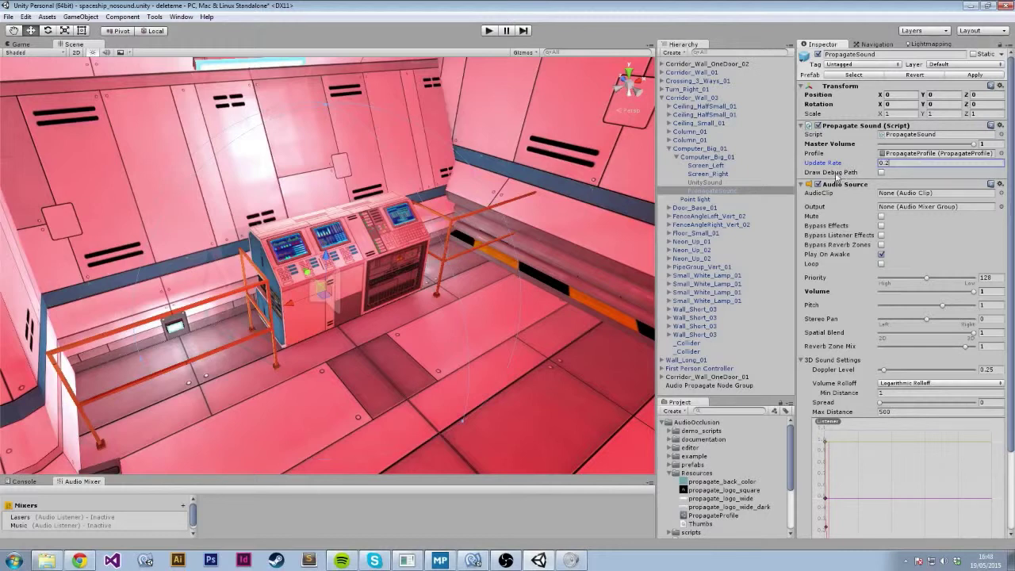
Commit the Propagate Sound Update Rate of 0.2, preview the Game view, then select the empty AudioClip field
key(Tab)
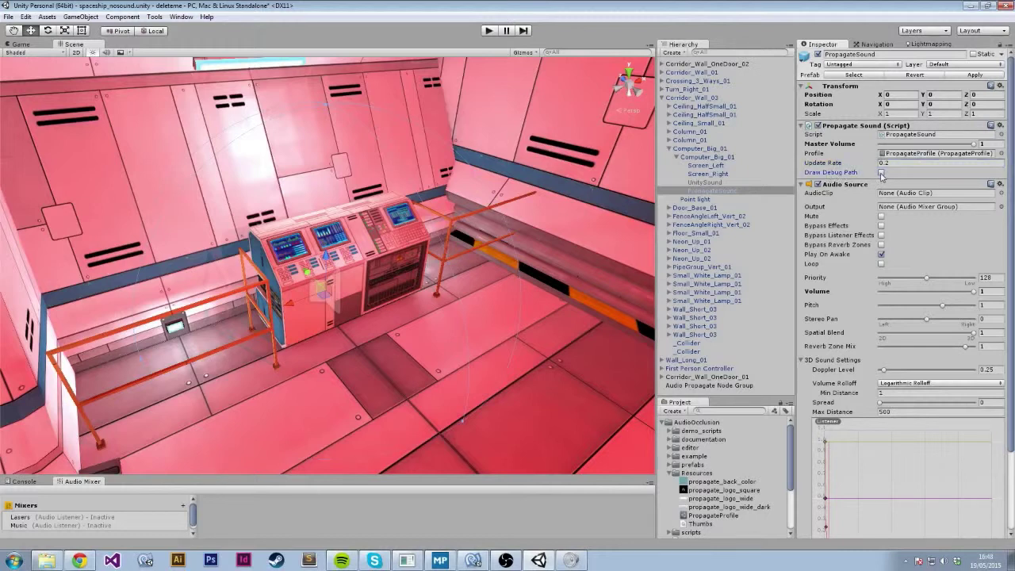
click(44, 44)
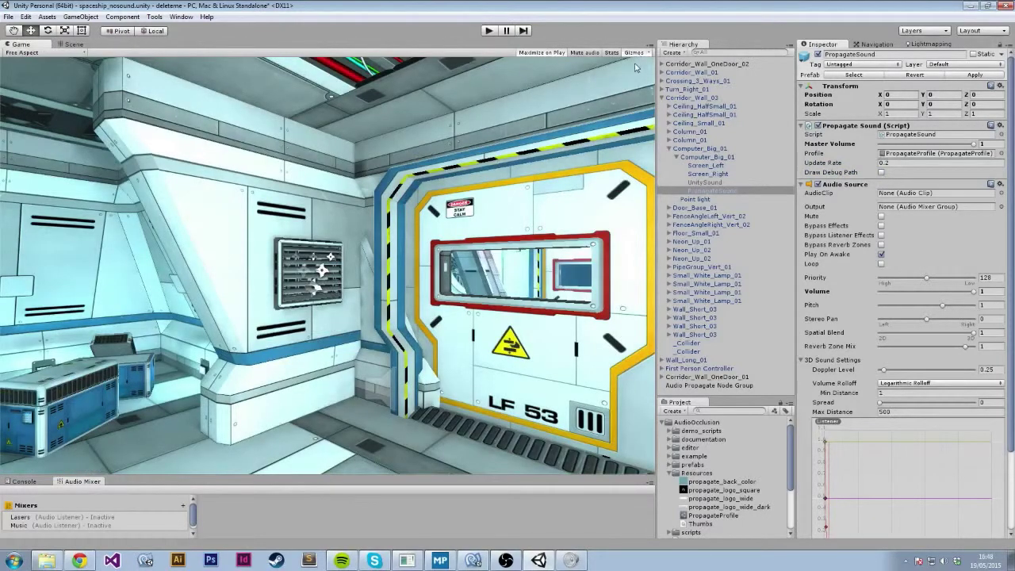
click(80, 44)
alt+drag(398, 148, 464, 184)
click(900, 195)
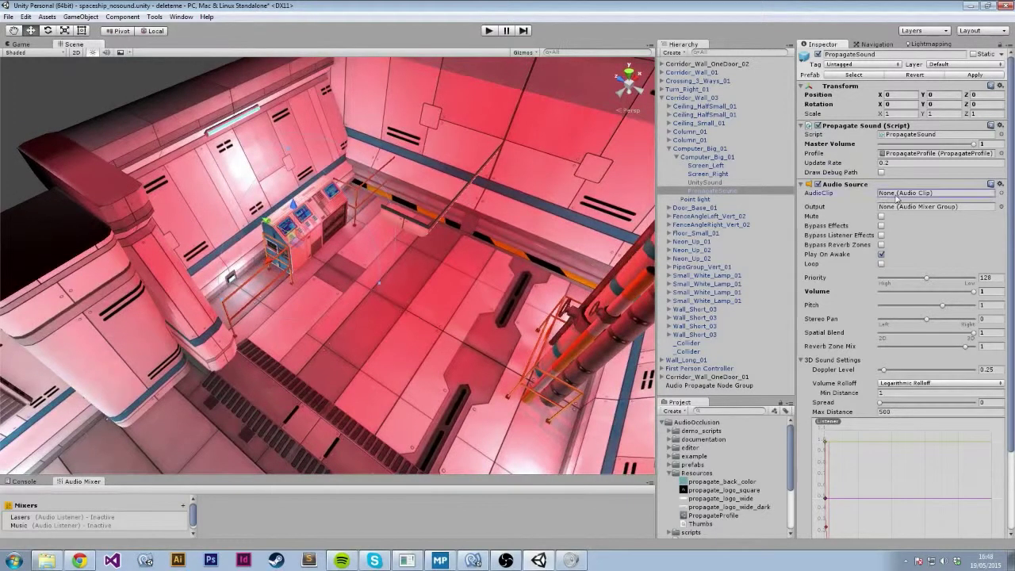
Assign the alarm_triggered clip to the Audio Source and enable Loop
right_click(1003, 198)
click(1001, 194)
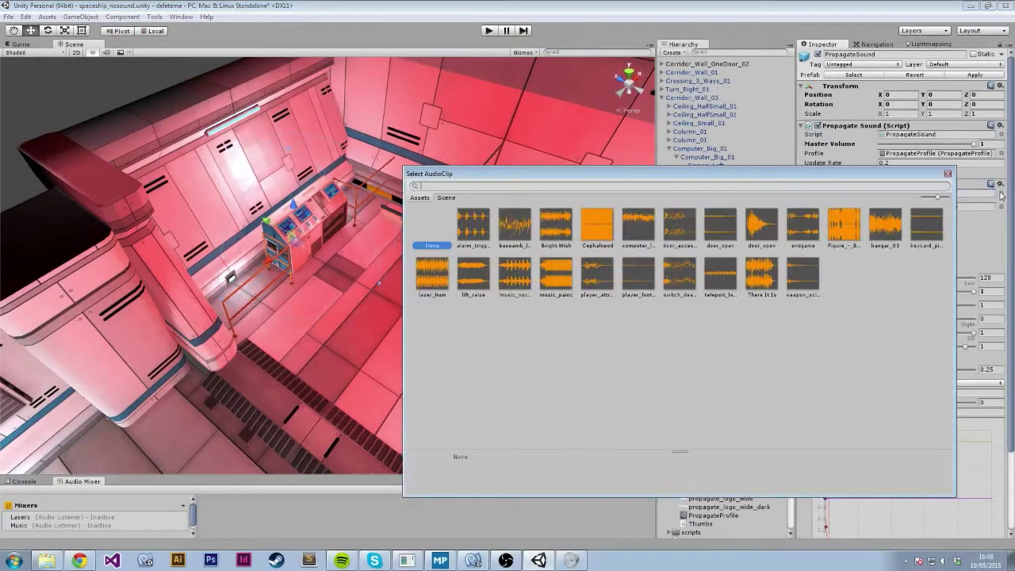
click(480, 227)
double_click(480, 228)
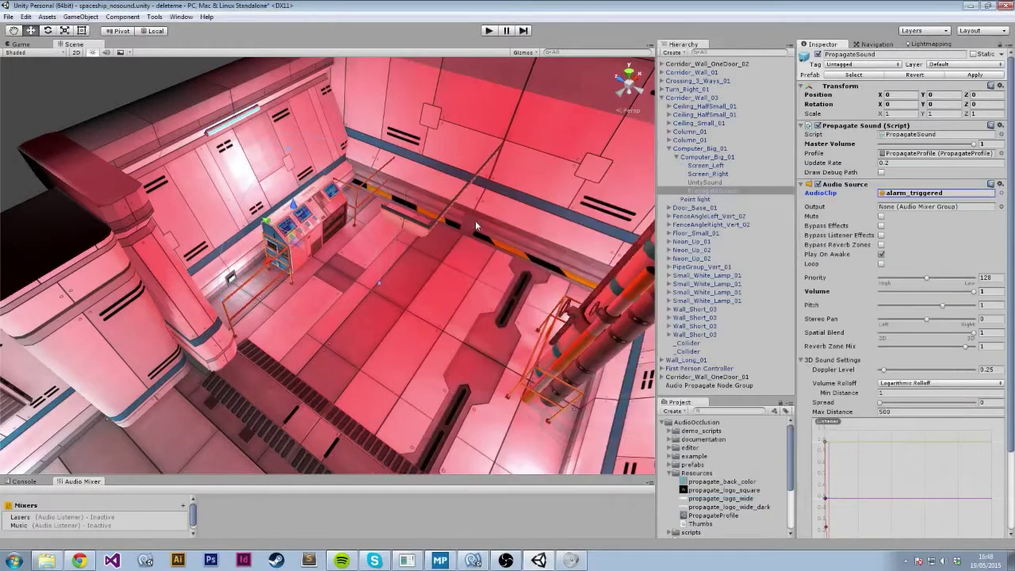
click(881, 264)
scroll(837, 273, down, 2)
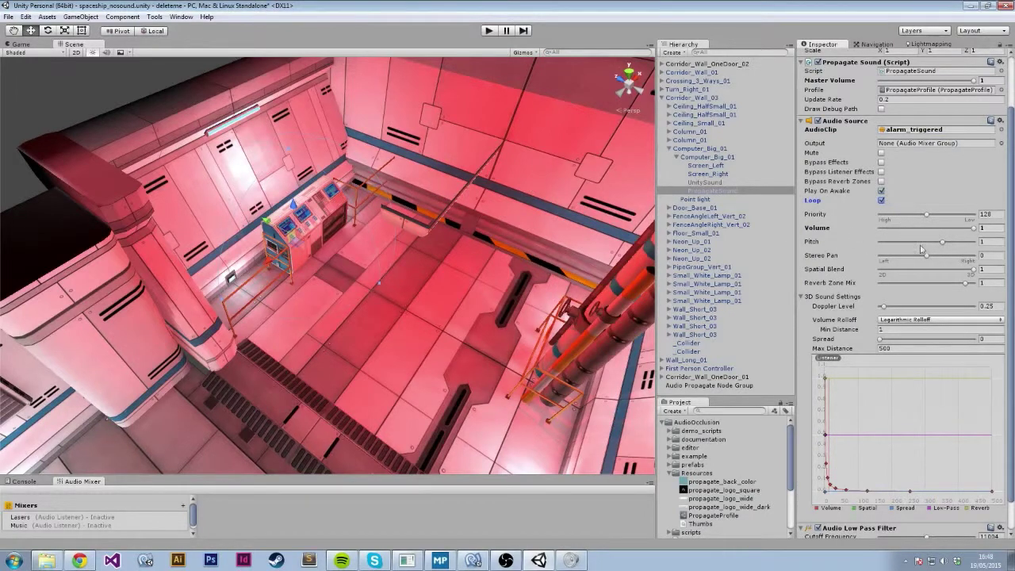
Set the Audio Source Max Distance to 30 and Min Distance to 3
click(903, 349)
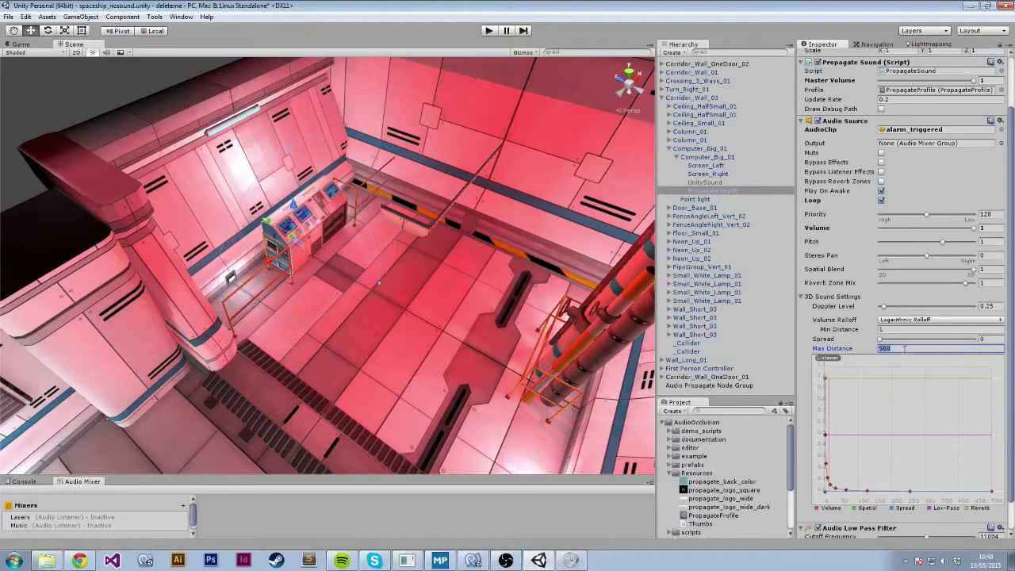
text(30)
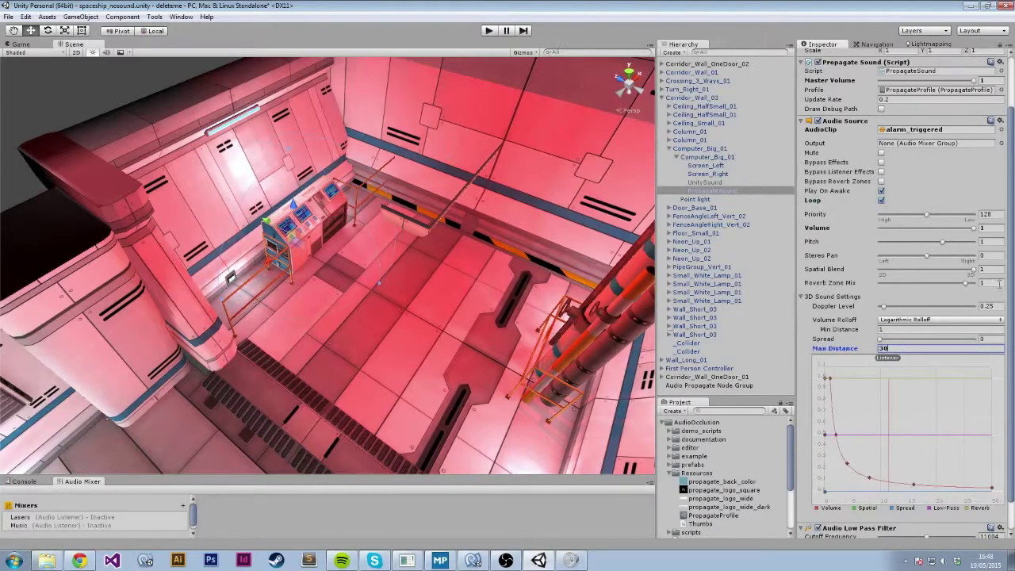
click(899, 329)
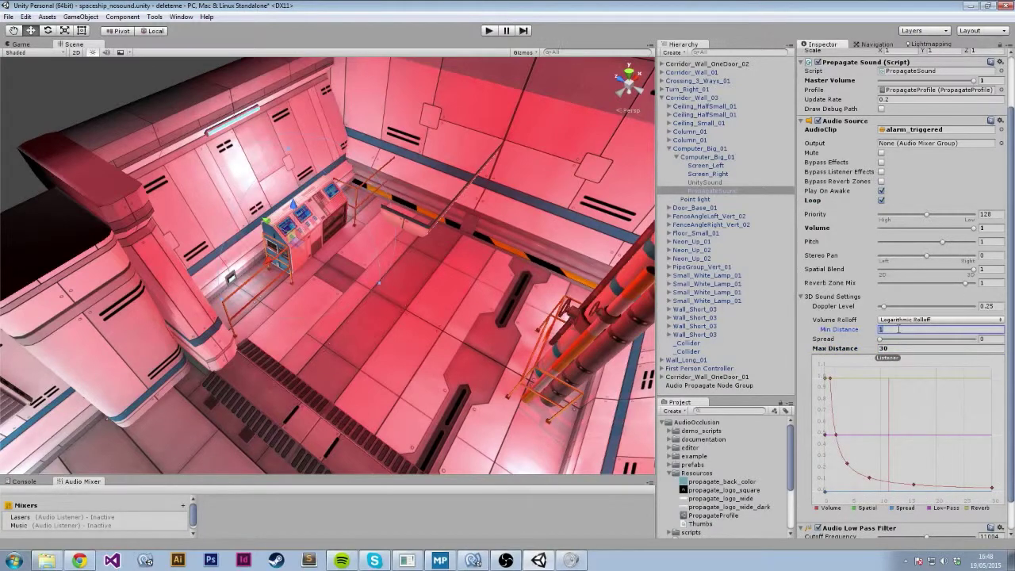
text(3)
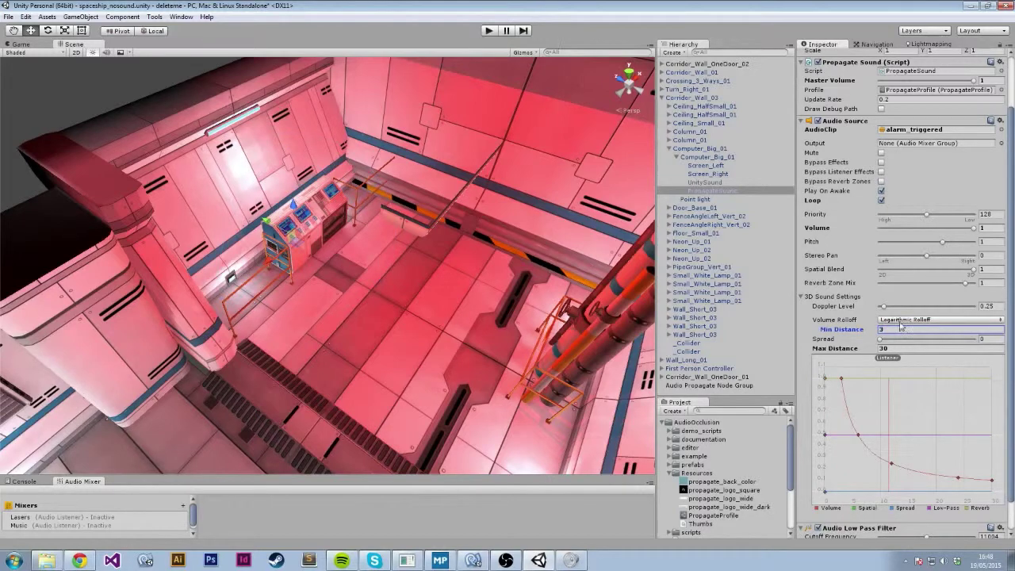
Try Linear Rolloff for Volume Rolloff, then set it back to Logarithmic Rolloff
click(900, 322)
click(912, 342)
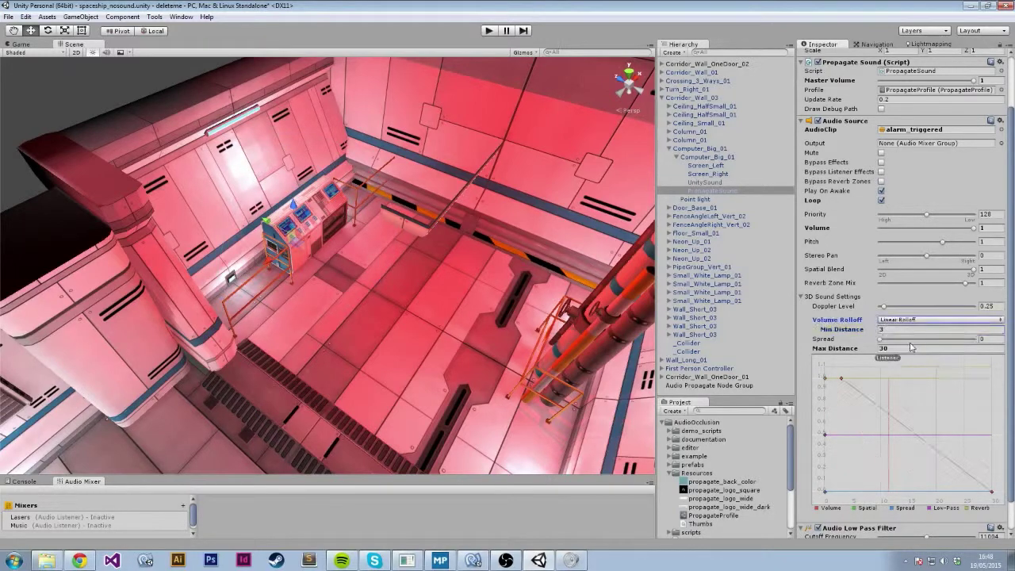
click(915, 320)
click(916, 331)
click(915, 320)
click(914, 331)
scroll(910, 336, down, 2)
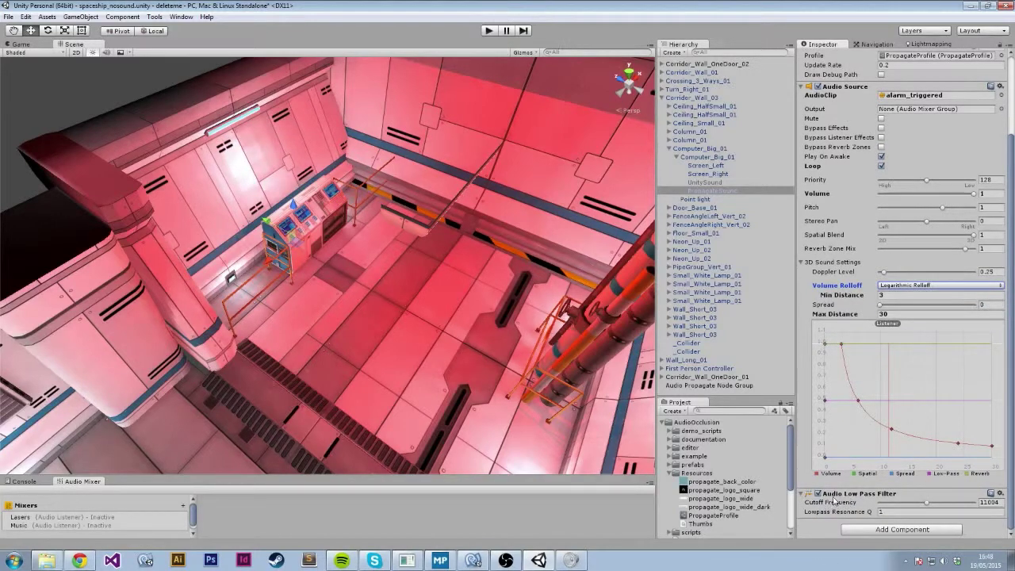
scroll(822, 503, up, 5)
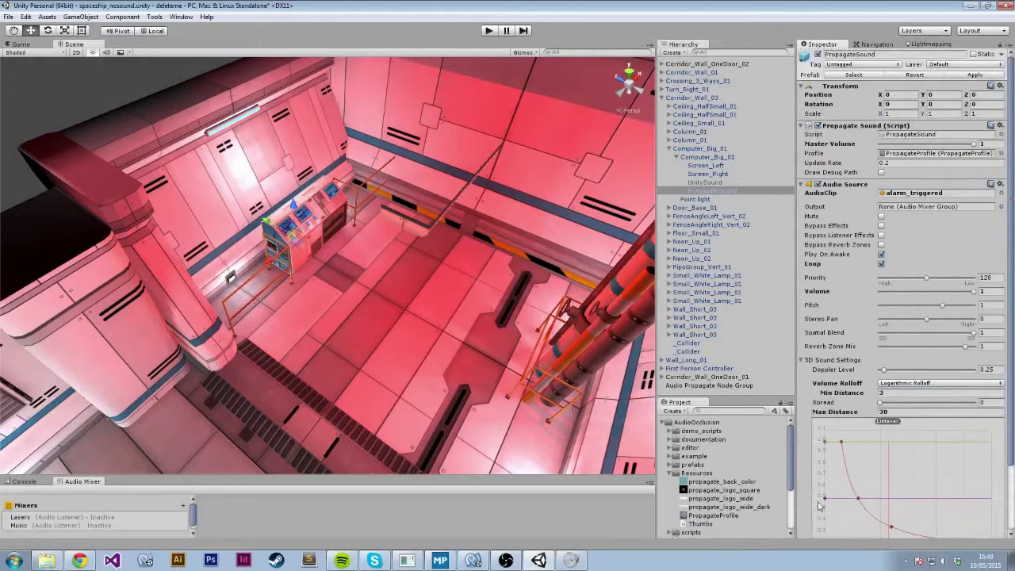
scroll(846, 369, down, 4)
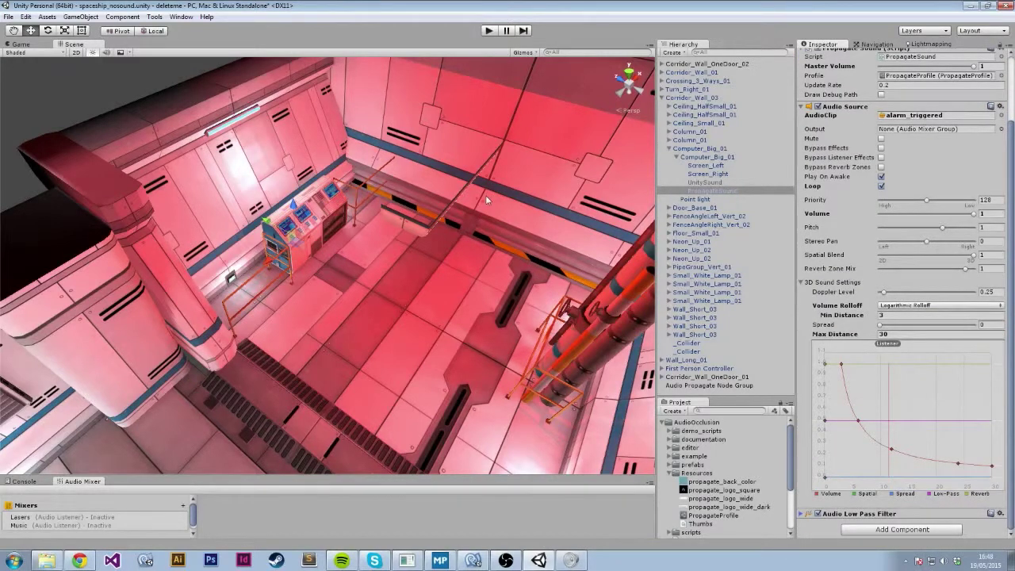
click(489, 30)
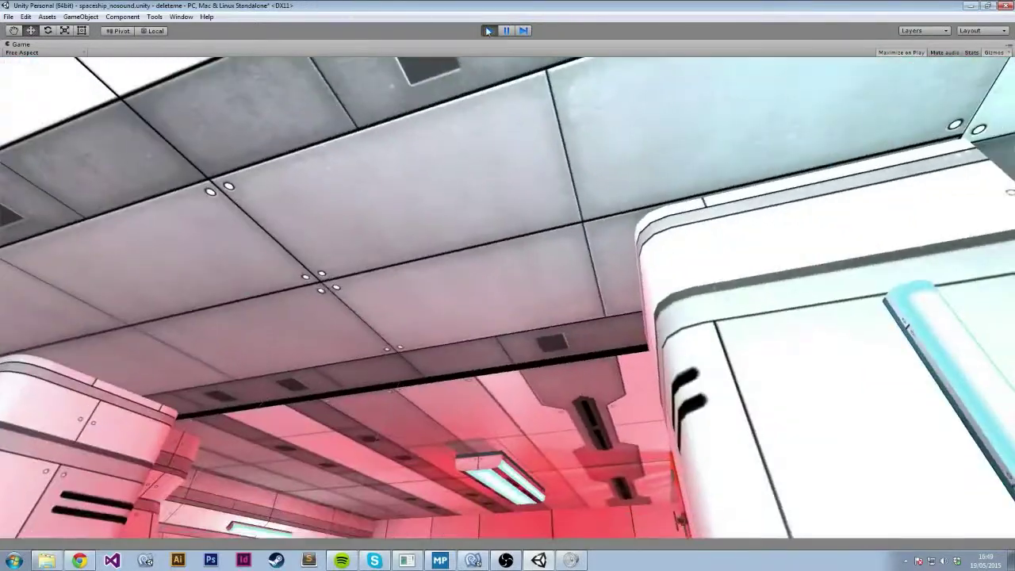
click(488, 30)
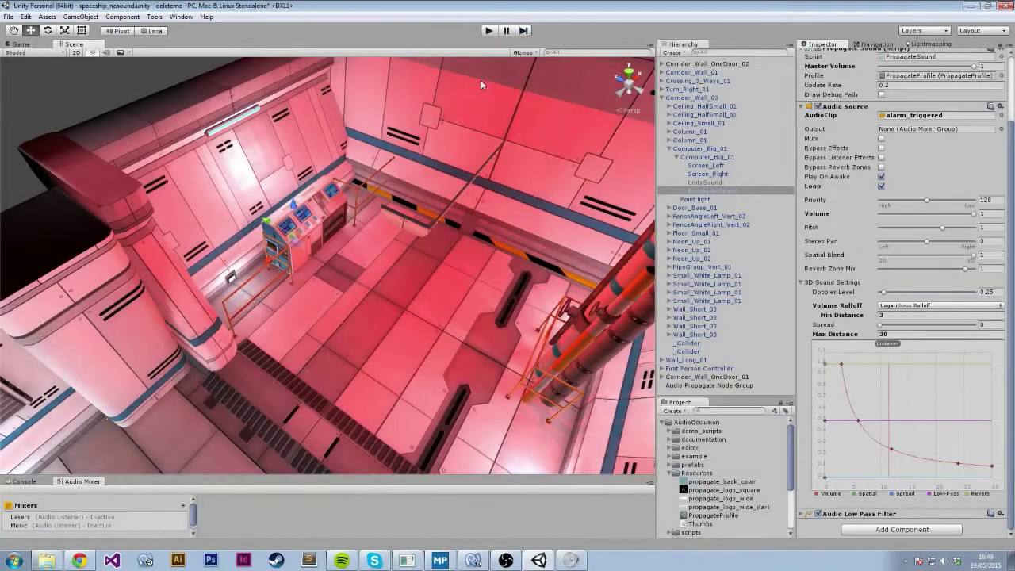
alt+drag(481, 80, 530, 270)
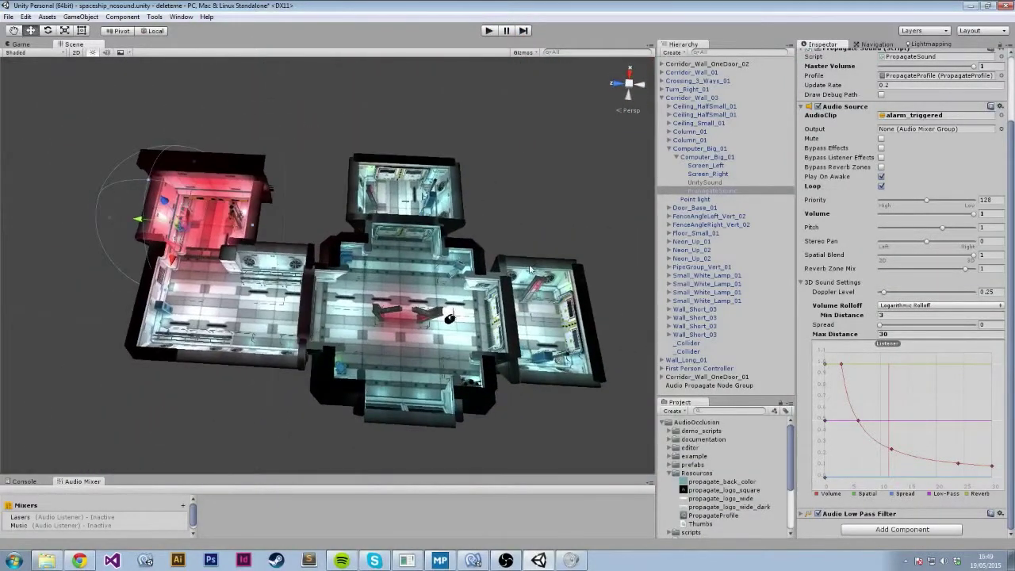